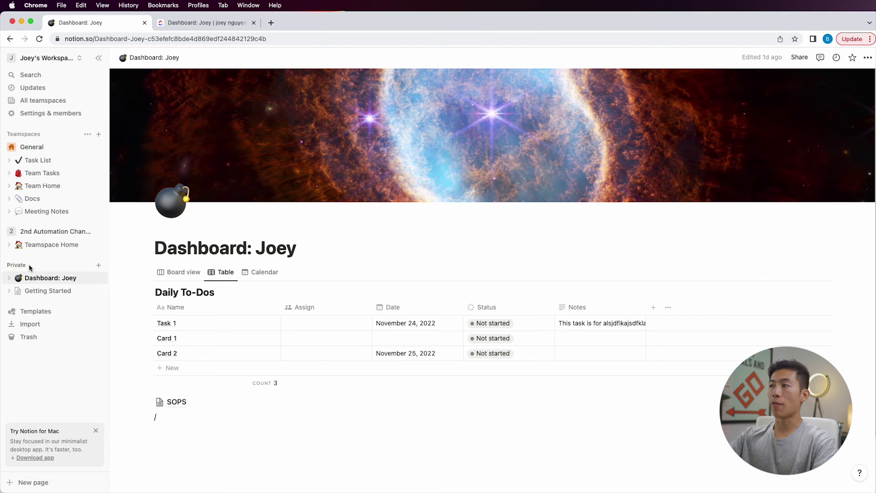
- Create a private page 'Content Calendar Test' containing a new board database named 'Content Calendar'
{"action": "left_click", "coordinate": [98, 266]}
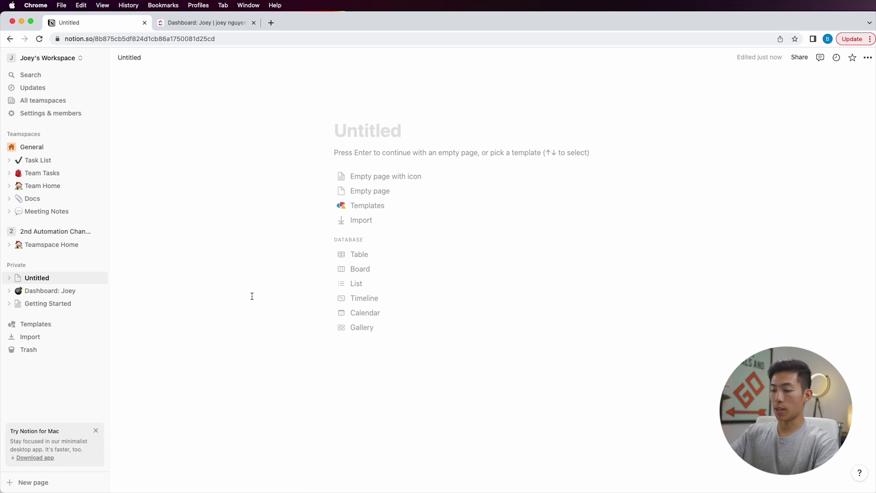
{"action": "type", "text": "Content Calendar Test"}
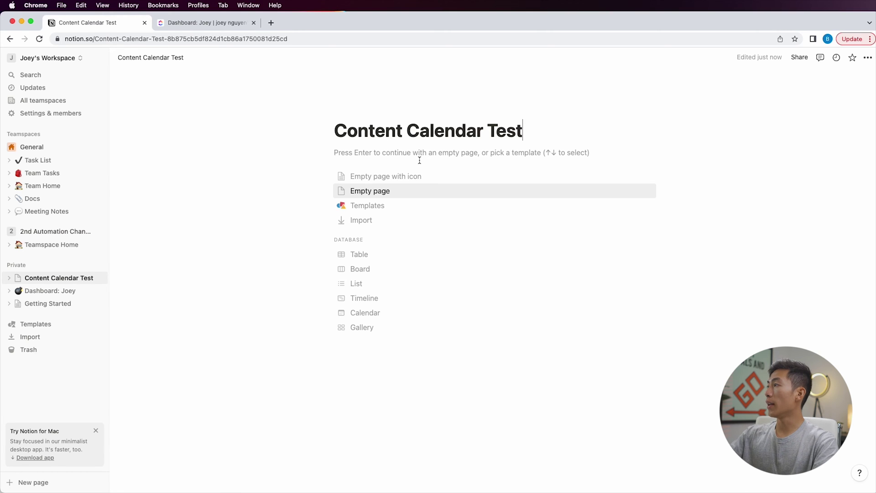
{"action": "key", "text": "Return"}
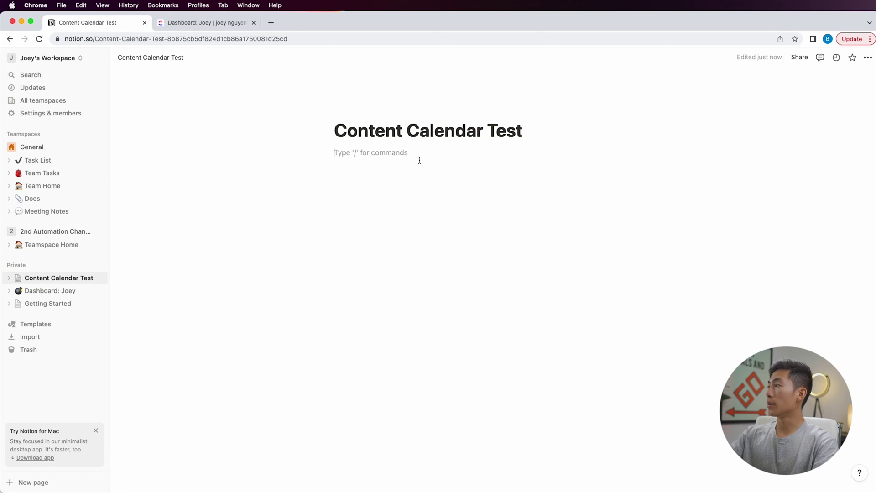
{"action": "type", "text": "/board"}
{"action": "key", "text": "Return"}
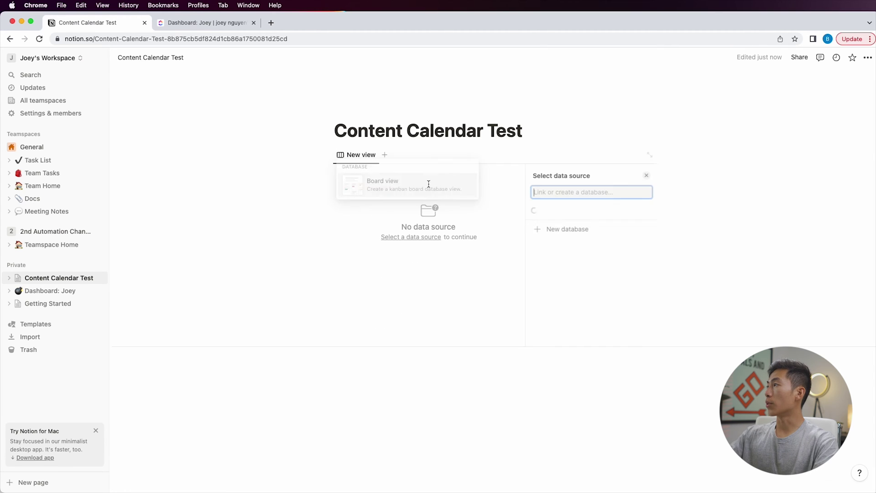
{"action": "left_click", "coordinate": [562, 317]}
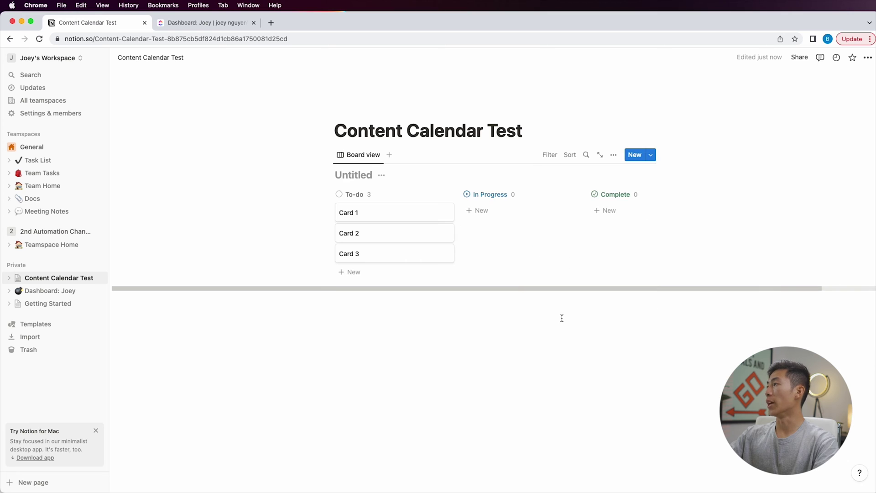
{"action": "type", "text": "Content"}
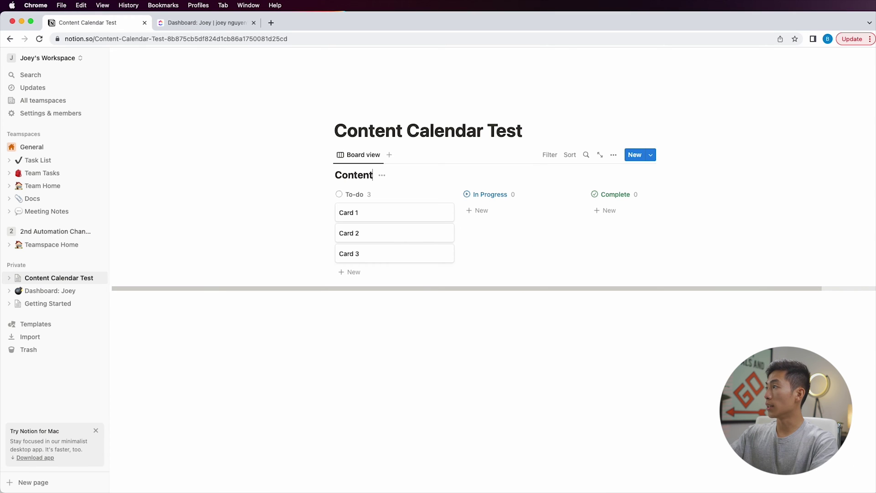
{"action": "type", "text": " Calendar"}
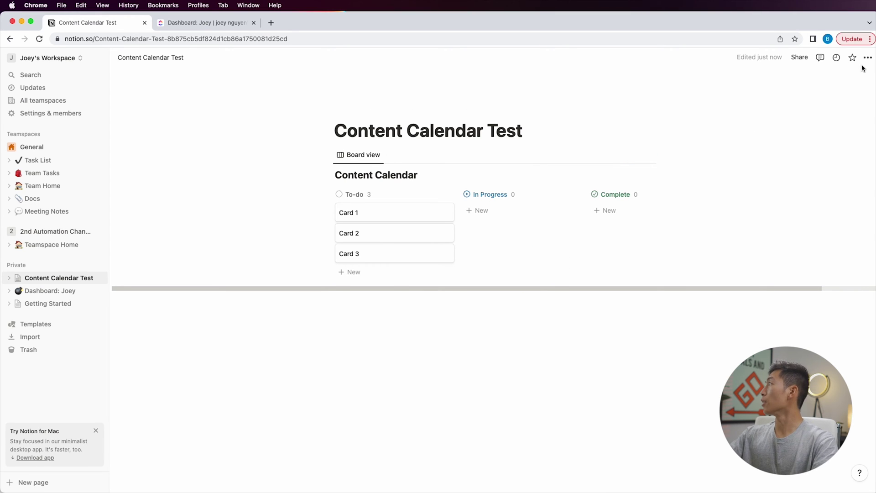
- Make the Content Calendar Test page full width
{"action": "left_click", "coordinate": [868, 58]}
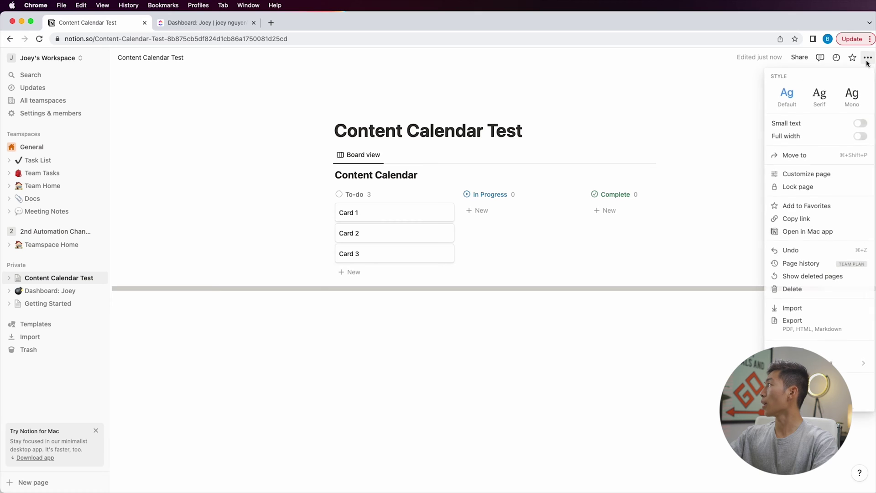
{"action": "left_click", "coordinate": [849, 137]}
{"action": "left_click", "coordinate": [254, 178]}
- Add a Table view to the database, then return to the board view
{"action": "left_click", "coordinate": [212, 155]}
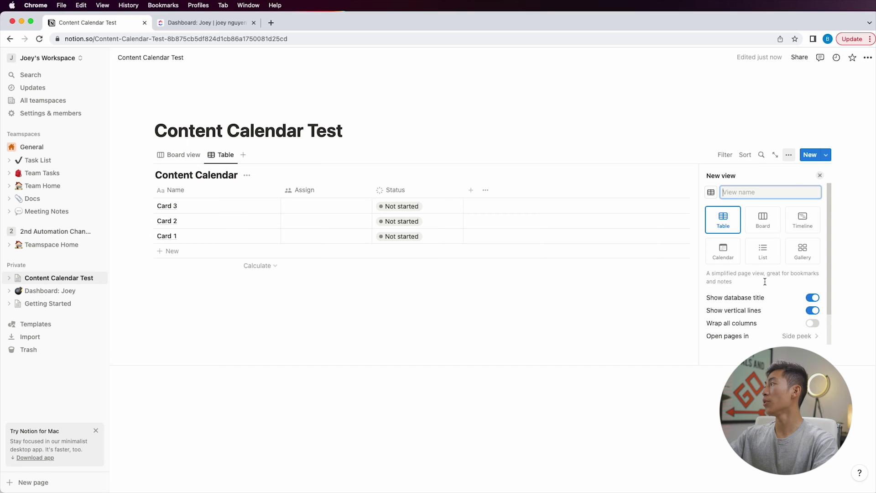
{"action": "scroll", "coordinate": [766, 285], "scroll_direction": "down", "scroll_amount": 2}
{"action": "left_click", "coordinate": [771, 318]}
{"action": "left_click", "coordinate": [464, 317]}
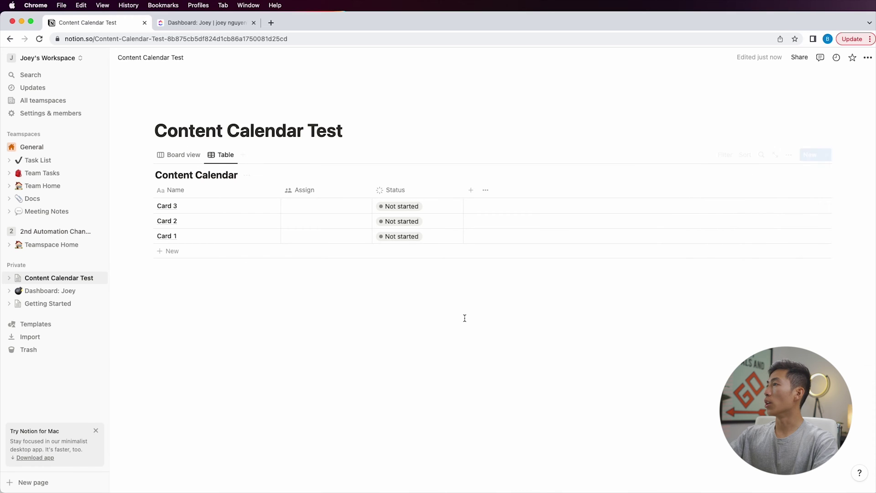
{"action": "left_click", "coordinate": [190, 155]}
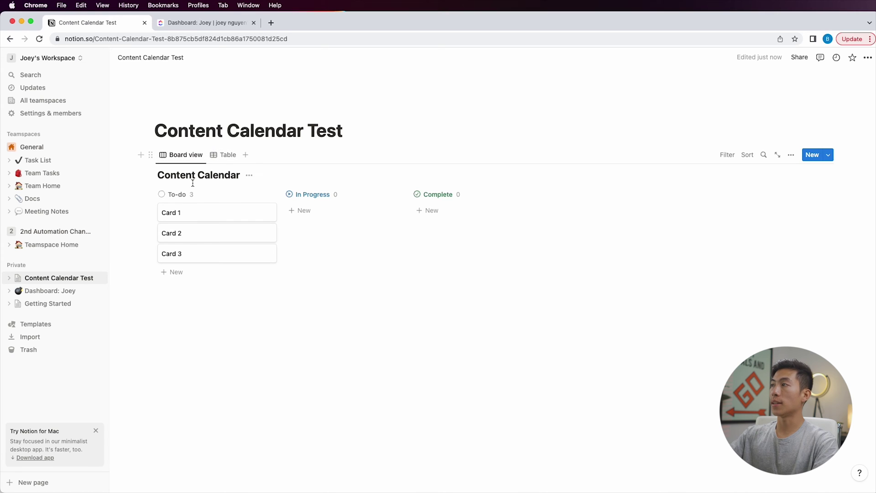
- Rename the three board cards to Video 1, Video 2 and Video 3
{"action": "left_click", "coordinate": [254, 214]}
{"action": "triple_click", "coordinate": [225, 212]}
{"action": "type", "text": "Video 1"}
{"action": "key", "text": "Escape"}
{"action": "key", "text": "Down"}
{"action": "key", "text": "Return"}
{"action": "type", "text": "Vd"}
{"action": "key", "text": "BackSpace"}
{"action": "type", "text": "ideo 2"}
{"action": "key", "text": "Escape"}
{"action": "key", "text": "Down"}
{"action": "key", "text": "Return"}
{"action": "type", "text": "Video 3"}
{"action": "key", "text": "Escape"}
- Write 'Intro of the video' and 'Outro' lines in the Video 1 page body
{"action": "left_click", "coordinate": [203, 215]}
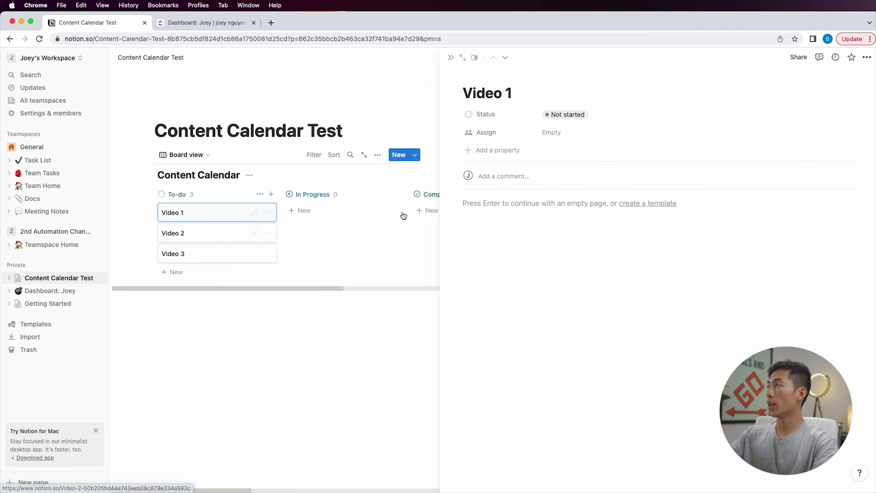
{"action": "left_click", "coordinate": [517, 224]}
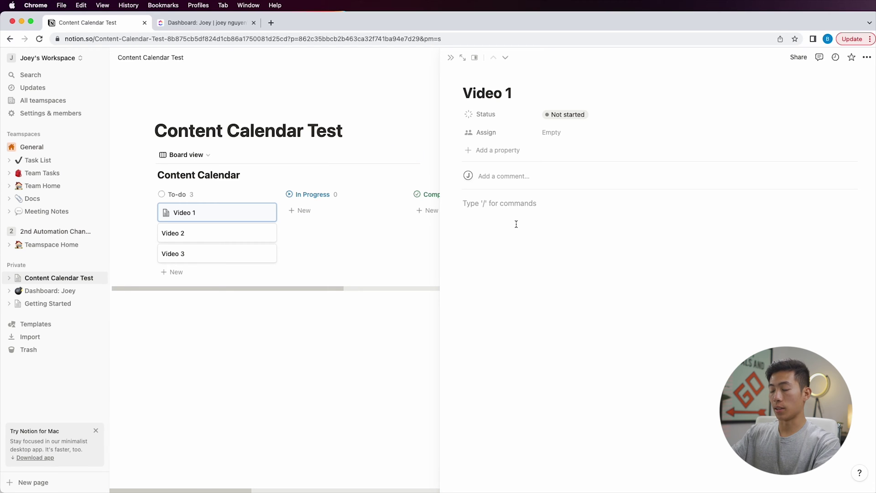
{"action": "type", "text": "Intro of the video"}
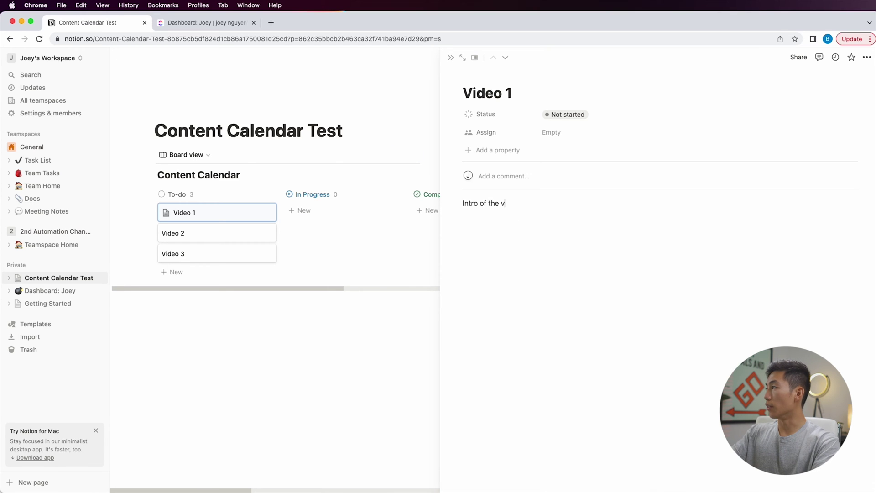
{"action": "key", "text": "Return"}
{"action": "key", "text": "Return"}
{"action": "type", "text": "Outro"}
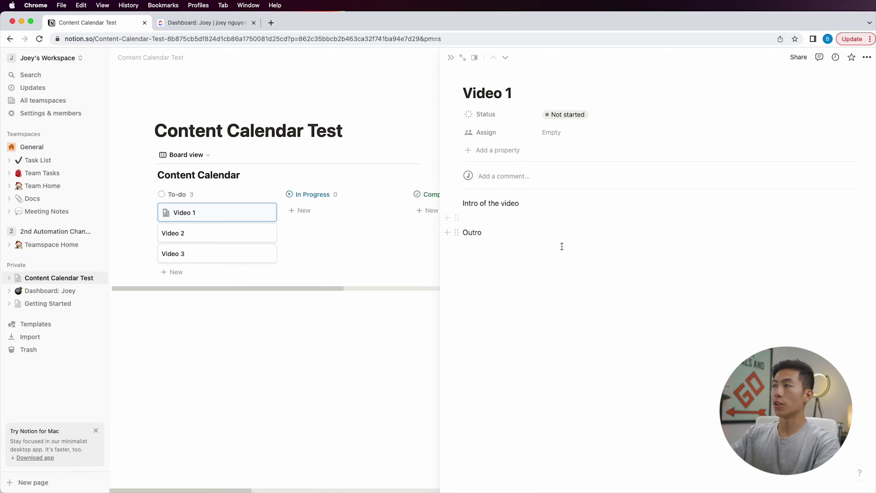
{"action": "left_click", "coordinate": [349, 342]}
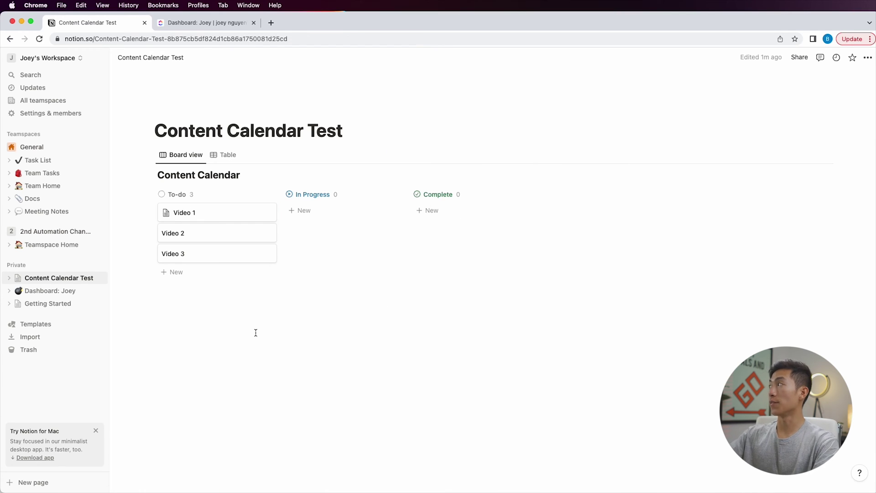
- Review the page export settings, keeping Markdown & CSV and Everything, then close without exporting
{"action": "left_click", "coordinate": [869, 62]}
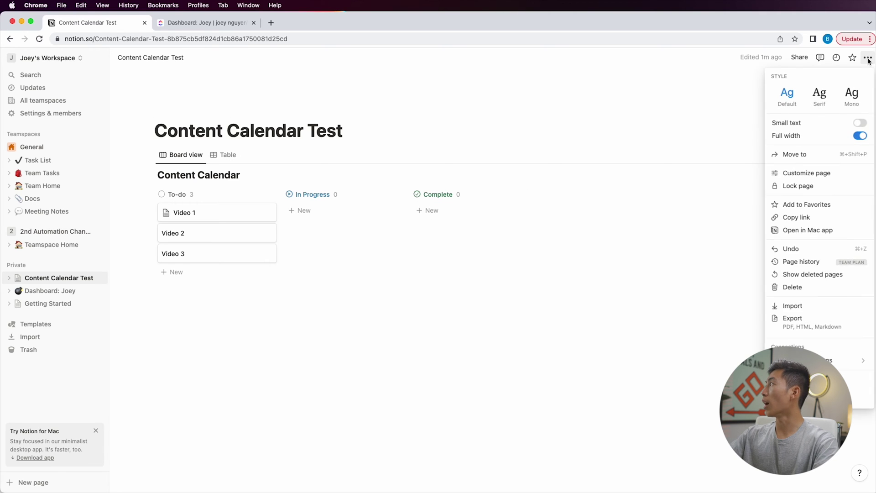
{"action": "left_click", "coordinate": [806, 328]}
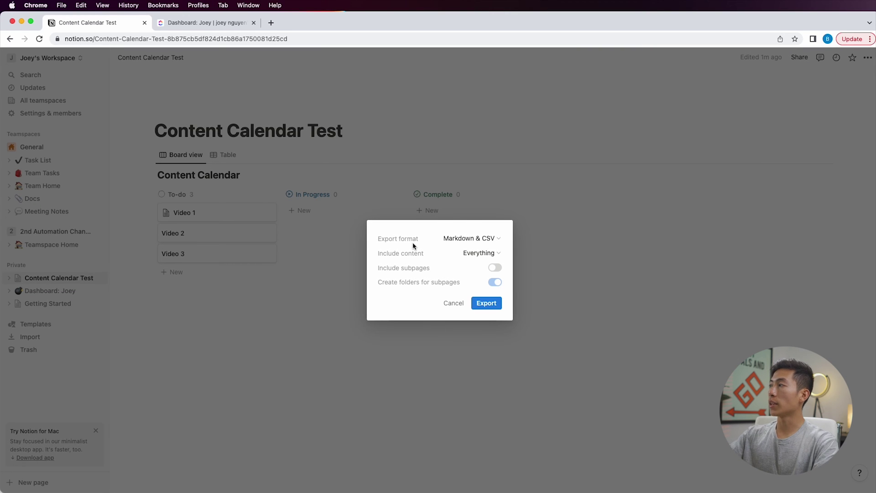
{"action": "left_click", "coordinate": [481, 239]}
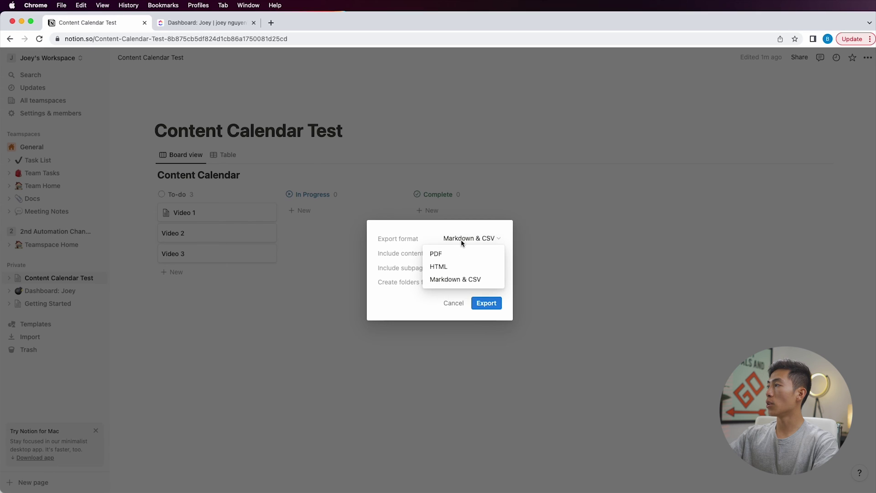
{"action": "left_click", "coordinate": [461, 283]}
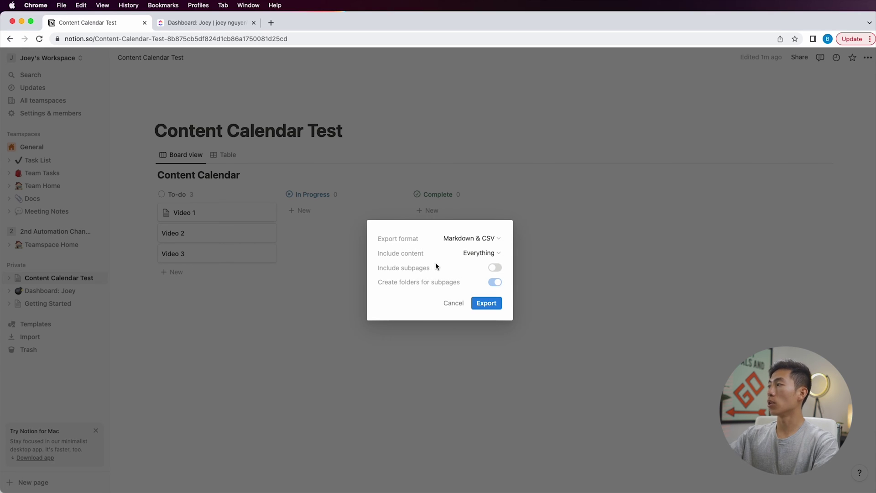
{"action": "left_click", "coordinate": [480, 253]}
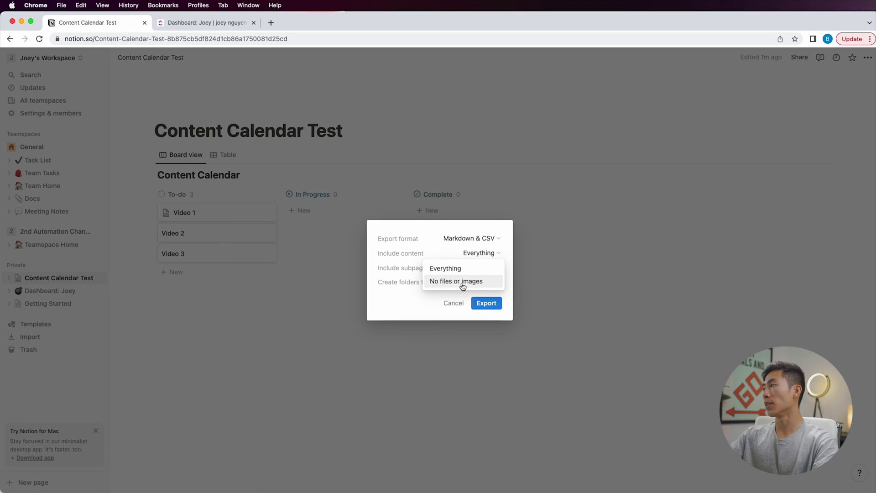
{"action": "left_click", "coordinate": [450, 270]}
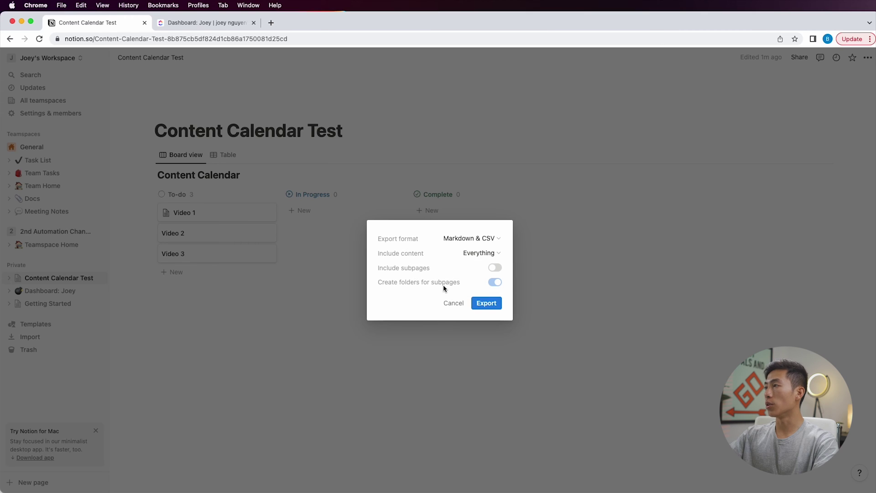
{"action": "left_click", "coordinate": [454, 303]}
- Add an empty subpage below Outro in Video 1, then return to the board
{"action": "left_click", "coordinate": [198, 213]}
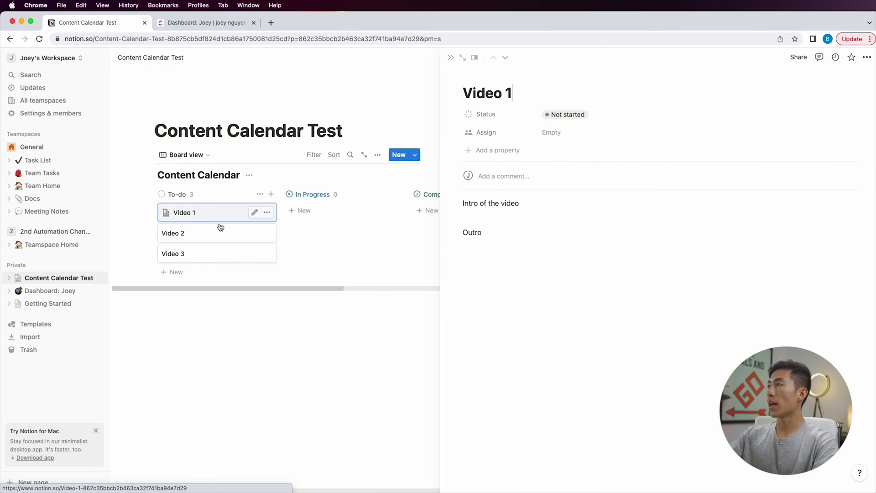
{"action": "left_click", "coordinate": [512, 257]}
{"action": "type", "text": "/page"}
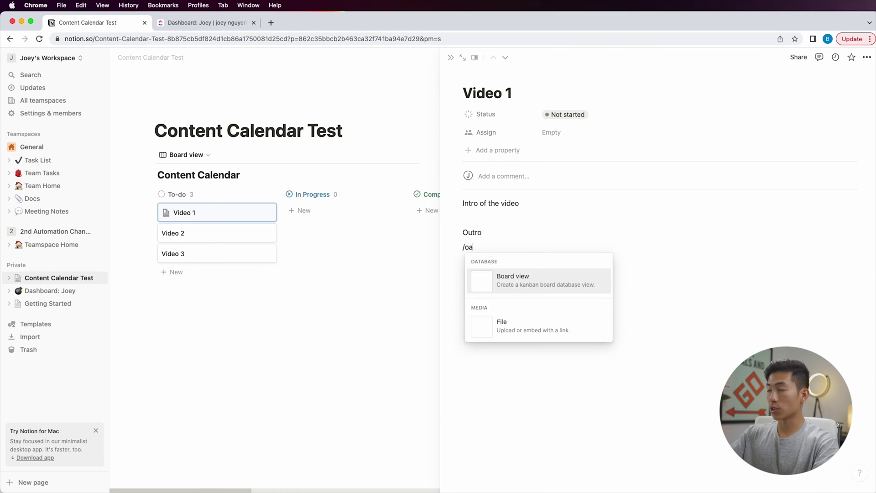
{"action": "key", "text": "Return"}
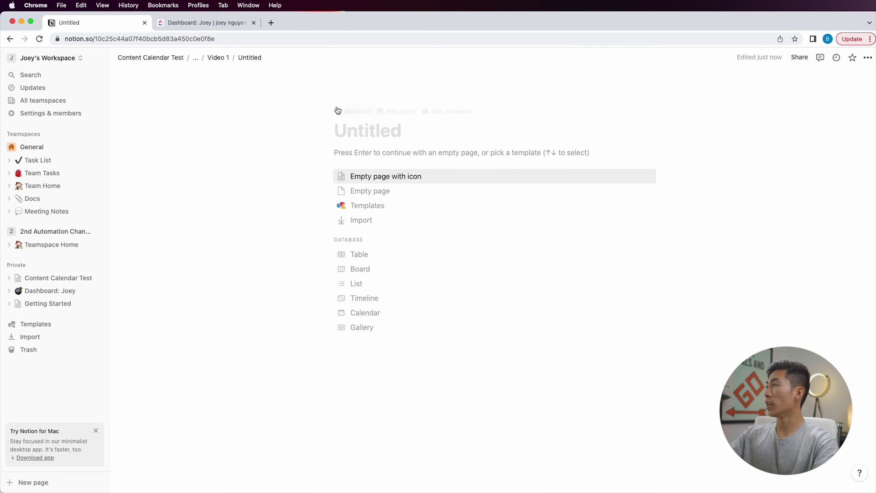
{"action": "left_click", "coordinate": [215, 58]}
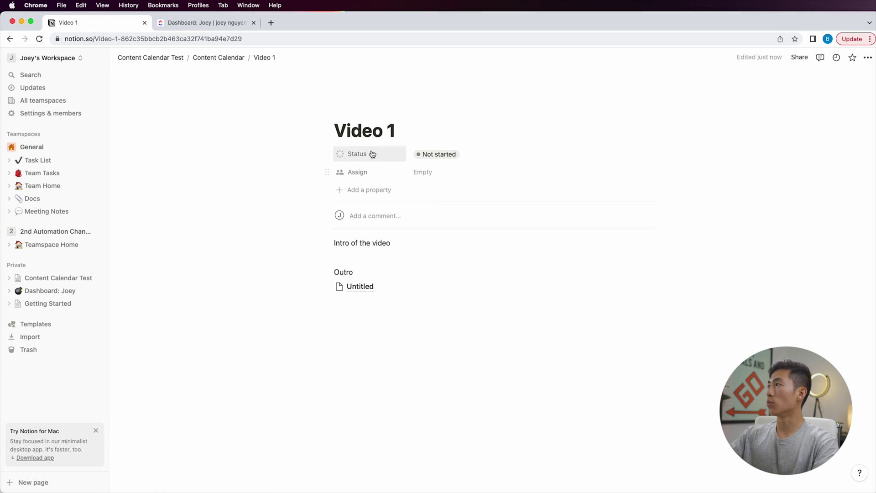
{"action": "left_click", "coordinate": [215, 58]}
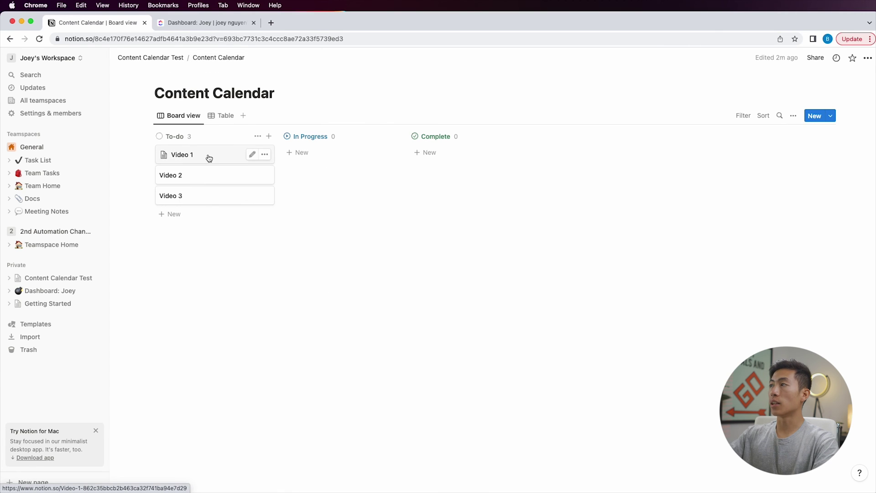
- Export the Content Calendar database as Markdown & CSV and locate its CSV in Downloads
{"action": "left_click", "coordinate": [868, 58]}
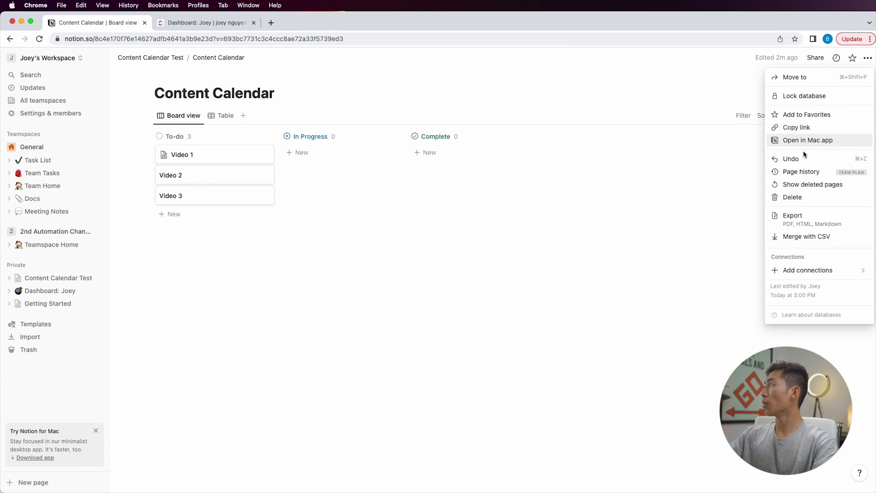
{"action": "left_click", "coordinate": [803, 218]}
{"action": "left_click", "coordinate": [484, 310]}
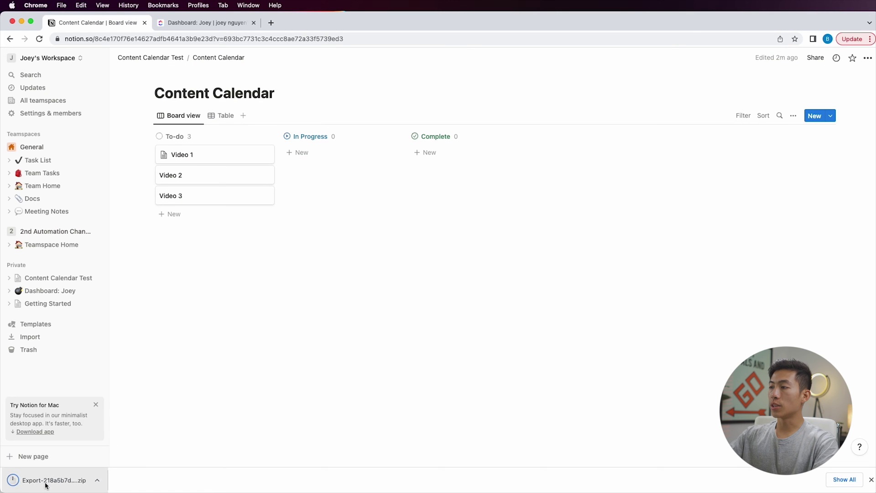
{"action": "left_click", "coordinate": [68, 488]}
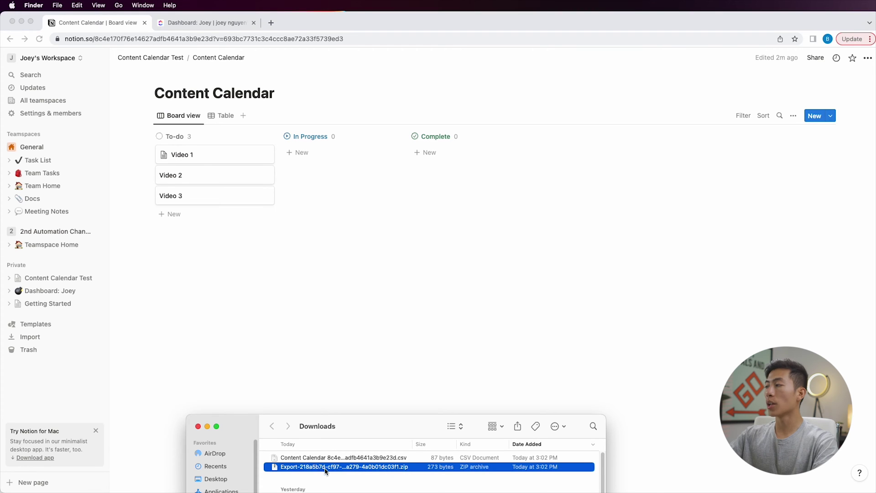
{"action": "left_click", "coordinate": [338, 458]}
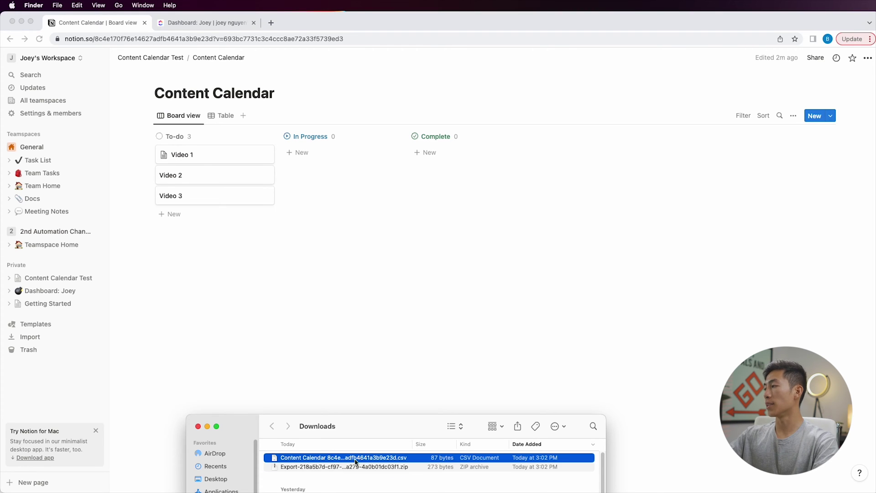
{"action": "left_click", "coordinate": [303, 163]}
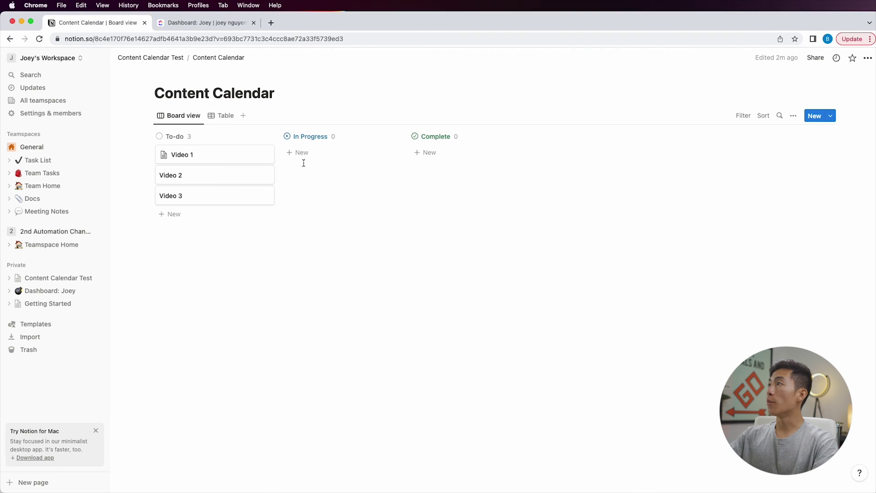
{"action": "left_click", "coordinate": [230, 25]}
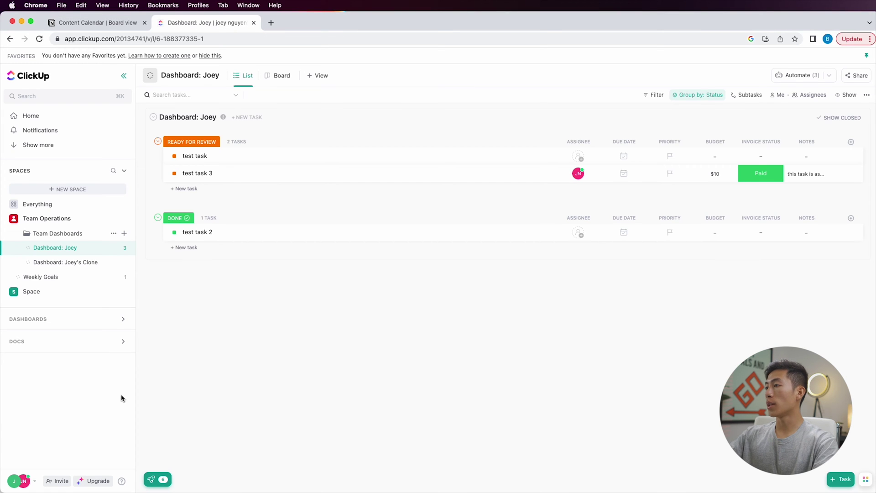
- Start an Excel & CSV import in ClickUp and upload the Content Calendar CSV from Downloads
{"action": "left_click", "coordinate": [22, 480]}
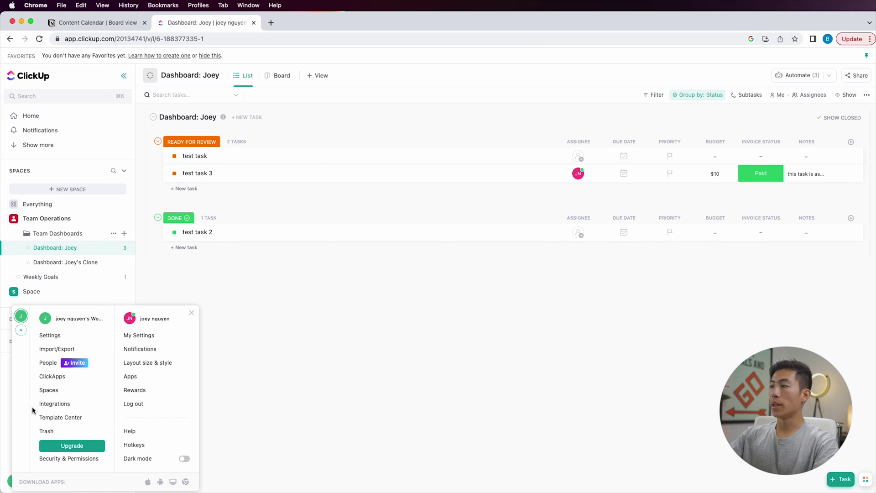
{"action": "left_click", "coordinate": [58, 350]}
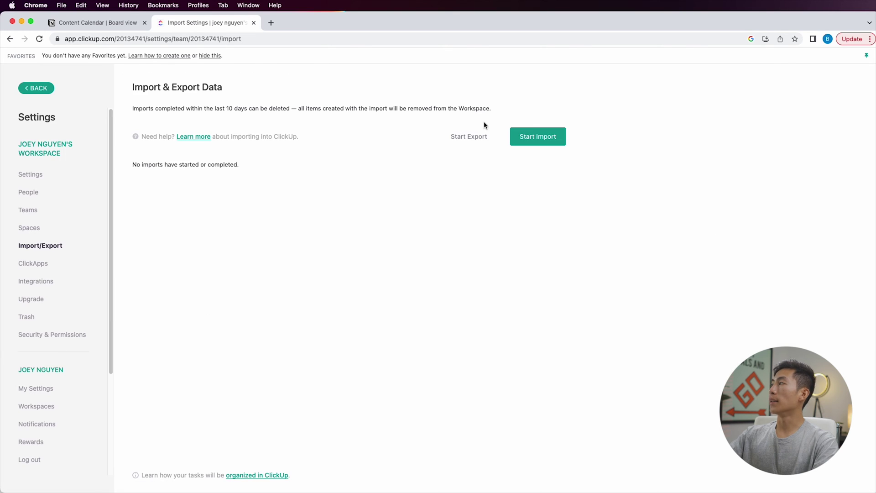
{"action": "left_click", "coordinate": [533, 145]}
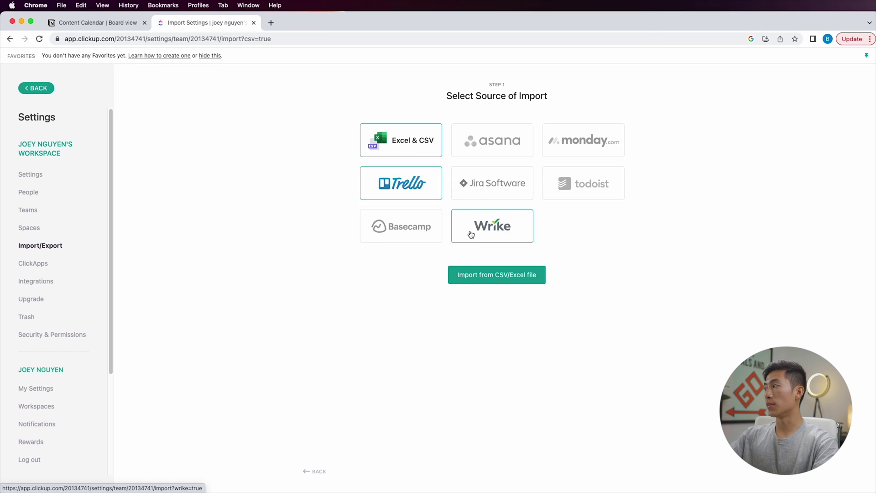
{"action": "left_click", "coordinate": [489, 277]}
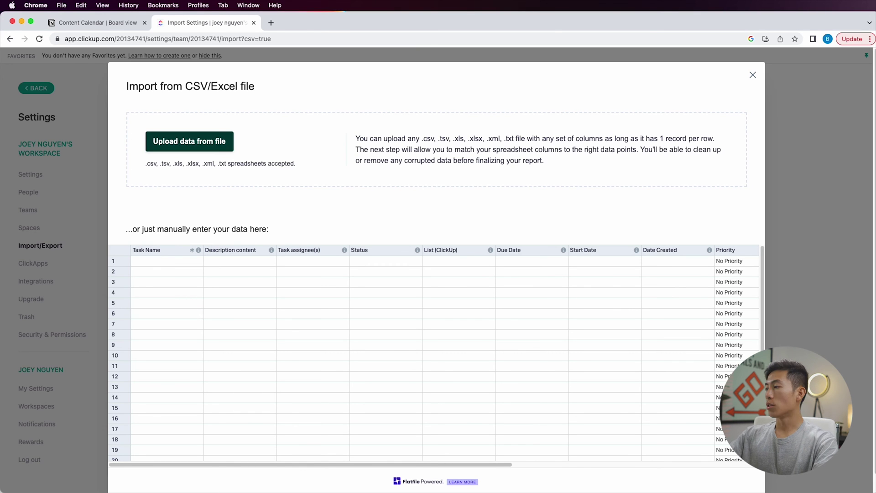
{"action": "key", "text": "super+Tab"}
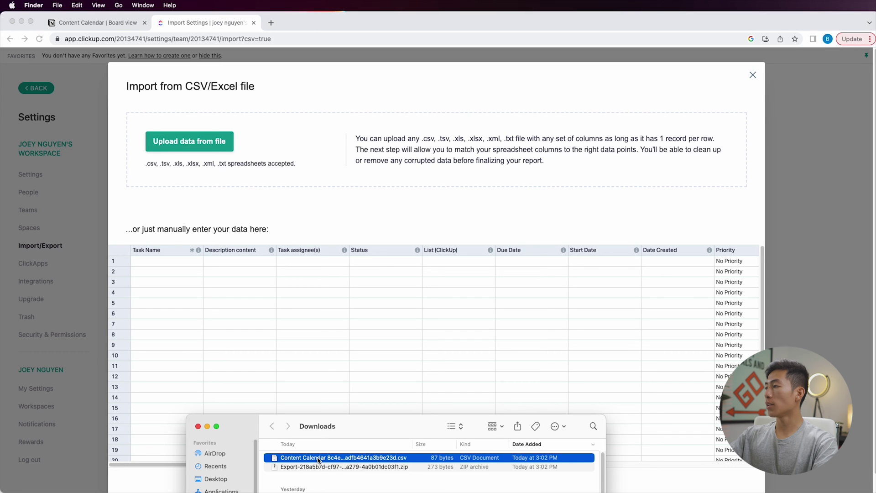
{"action": "left_click_drag", "start_coordinate": [318, 460], "coordinate": [248, 194]}
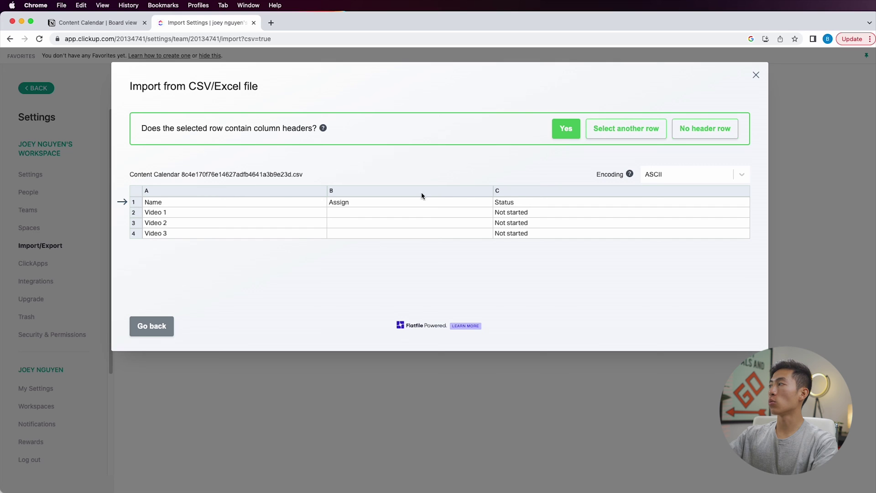
- Confirm the header row, accept Task Name, Task assignee(s) and Status mappings, and submit
{"action": "left_click", "coordinate": [565, 128]}
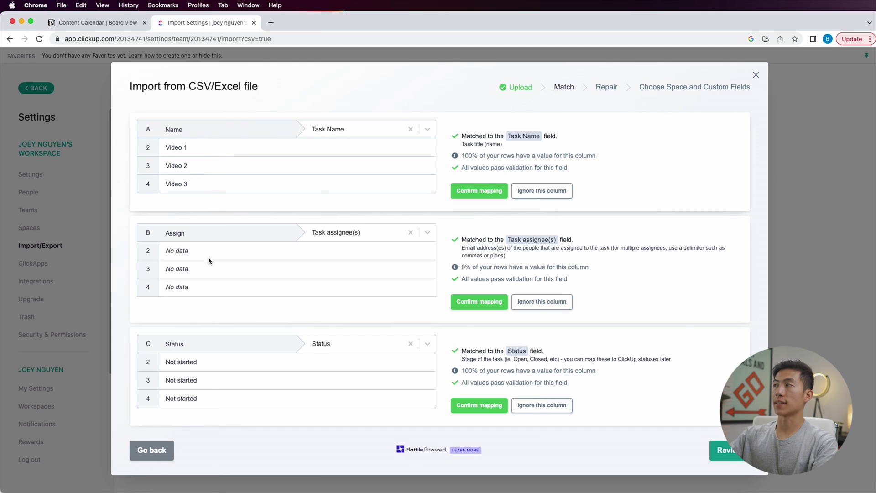
{"action": "left_click", "coordinate": [724, 452]}
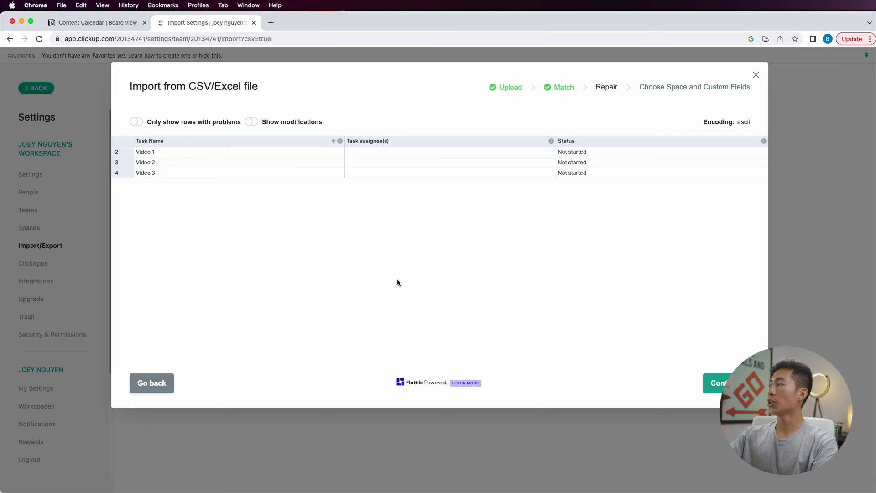
{"action": "left_click", "coordinate": [718, 390]}
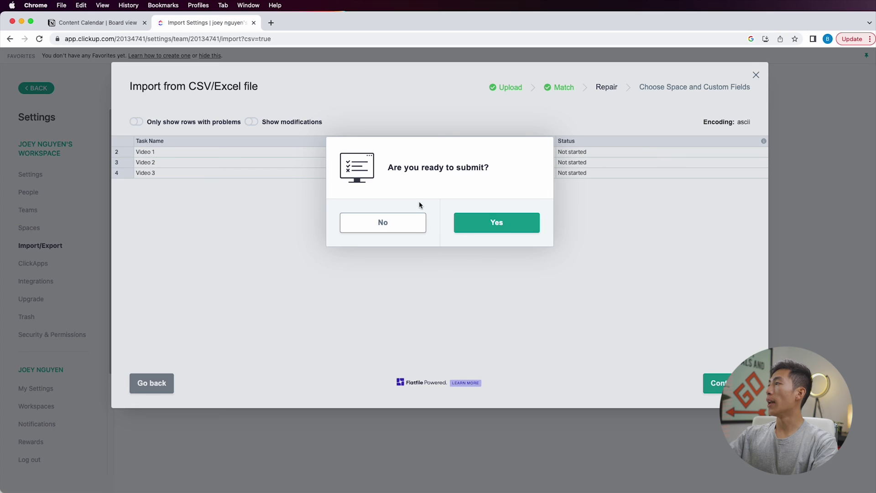
{"action": "left_click", "coordinate": [481, 221]}
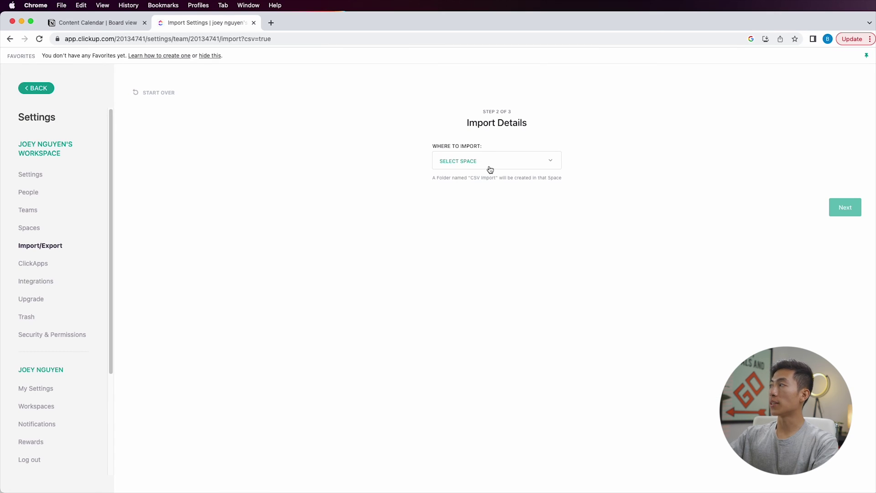
- Import into the space 'Space', keep Not started as a new status, and complete
{"action": "left_click", "coordinate": [495, 168]}
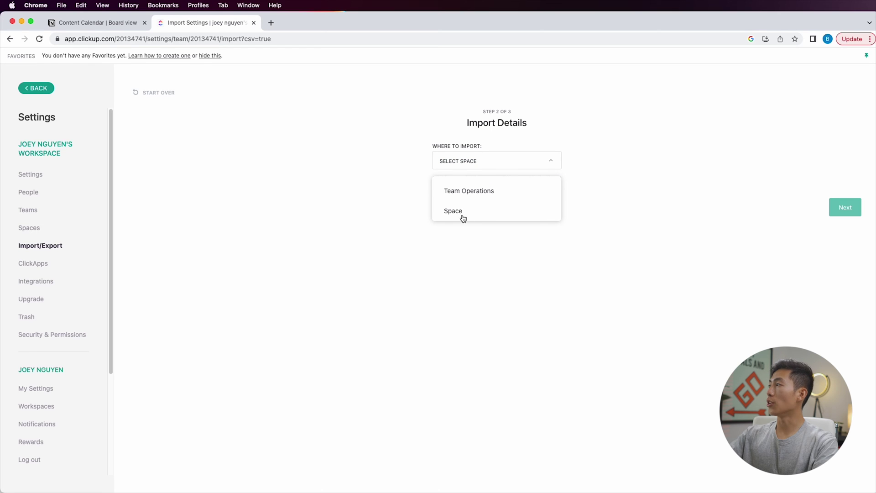
{"action": "left_click", "coordinate": [462, 213]}
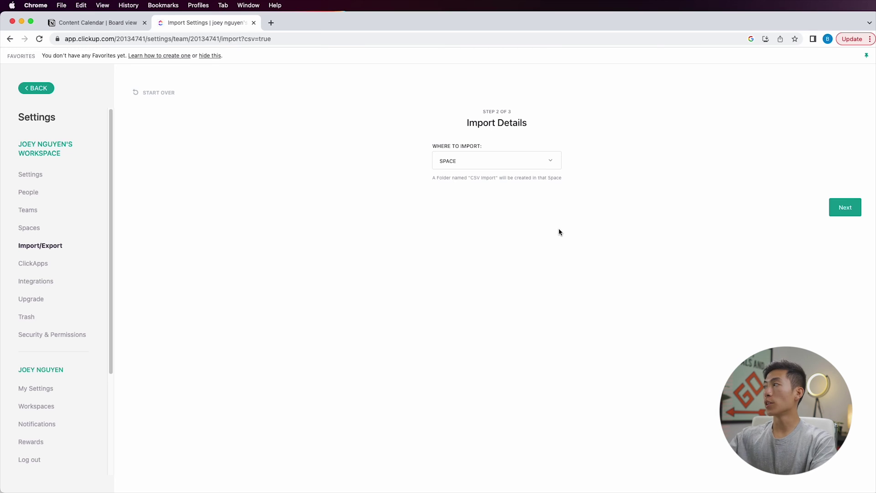
{"action": "left_click", "coordinate": [835, 211]}
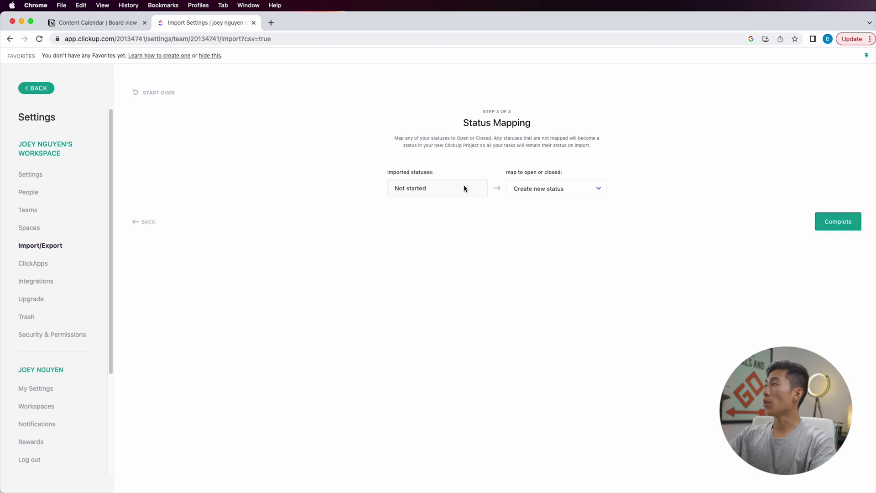
{"action": "left_click", "coordinate": [508, 194]}
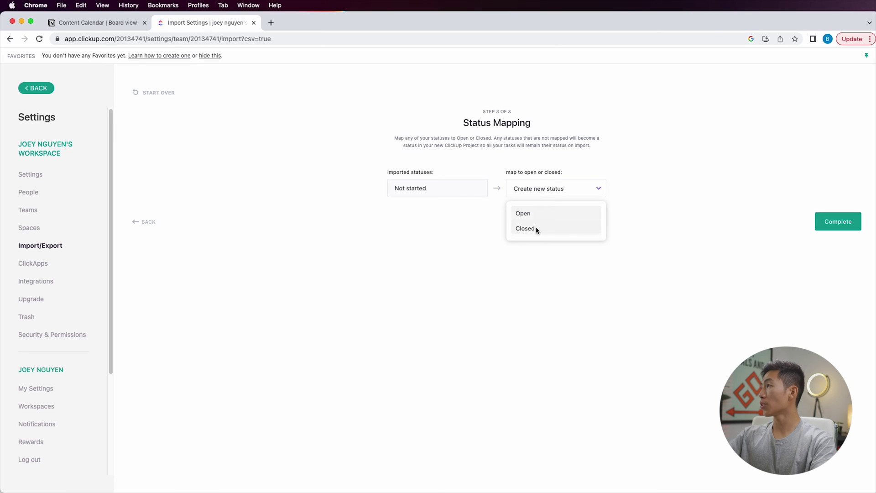
{"action": "left_click", "coordinate": [529, 275]}
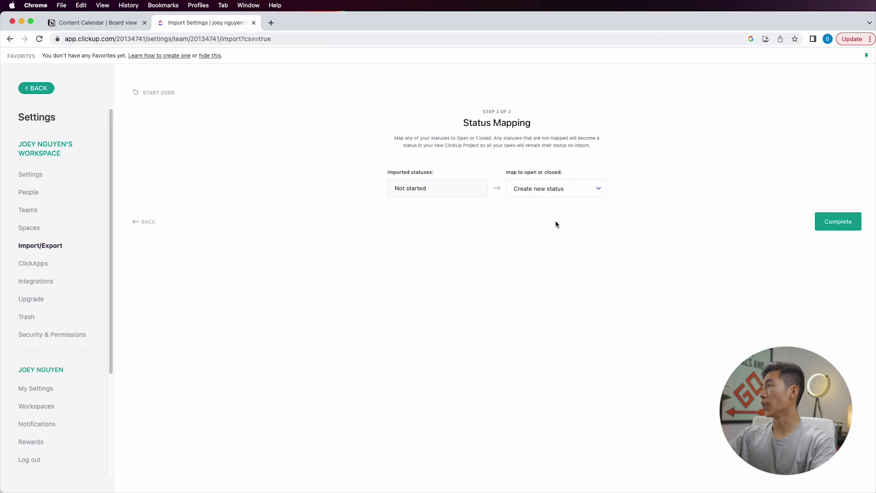
{"action": "left_click", "coordinate": [831, 222]}
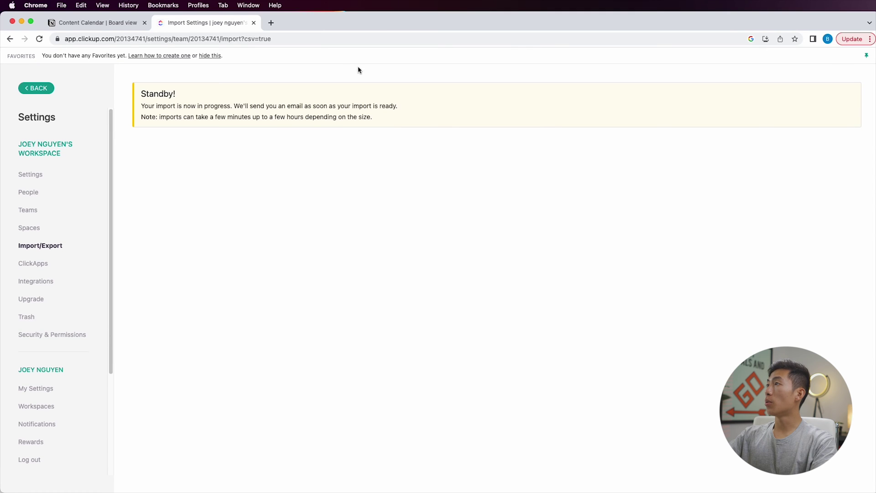
- Leave Settings and open Space to see the Imported from CSV list with Video 1–3
{"action": "left_click", "coordinate": [45, 87]}
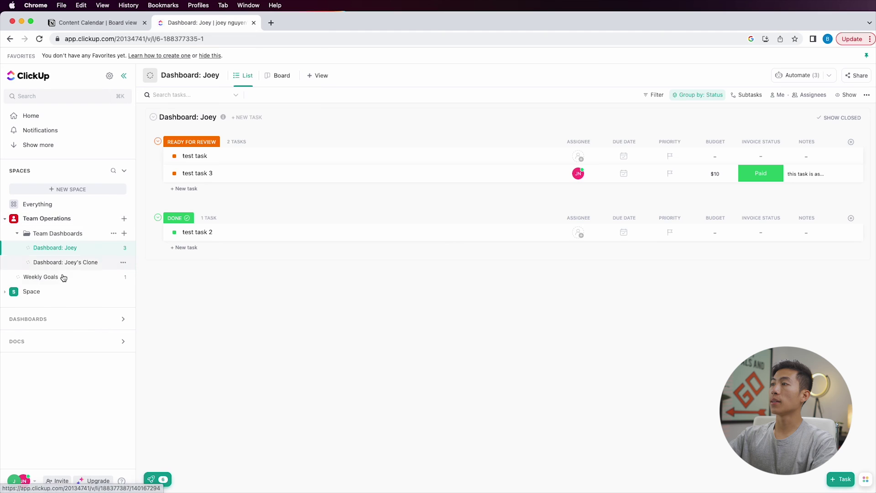
{"action": "left_click", "coordinate": [32, 291]}
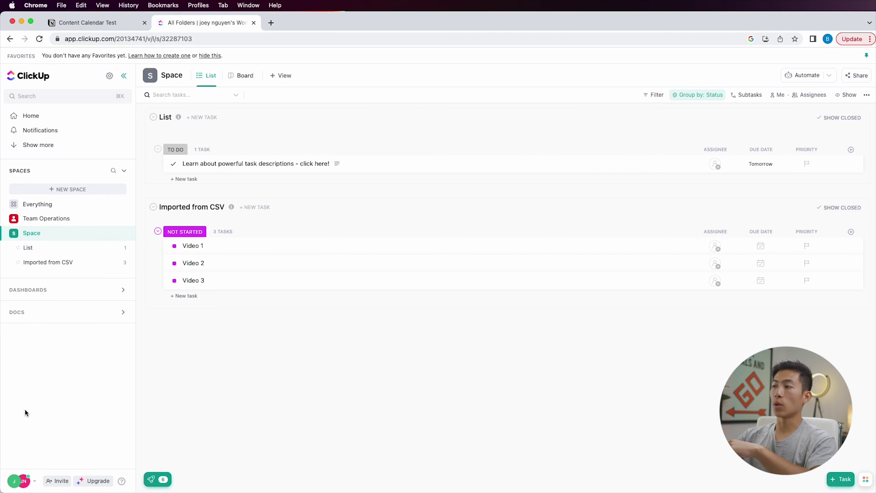
{"action": "left_click", "coordinate": [22, 482]}
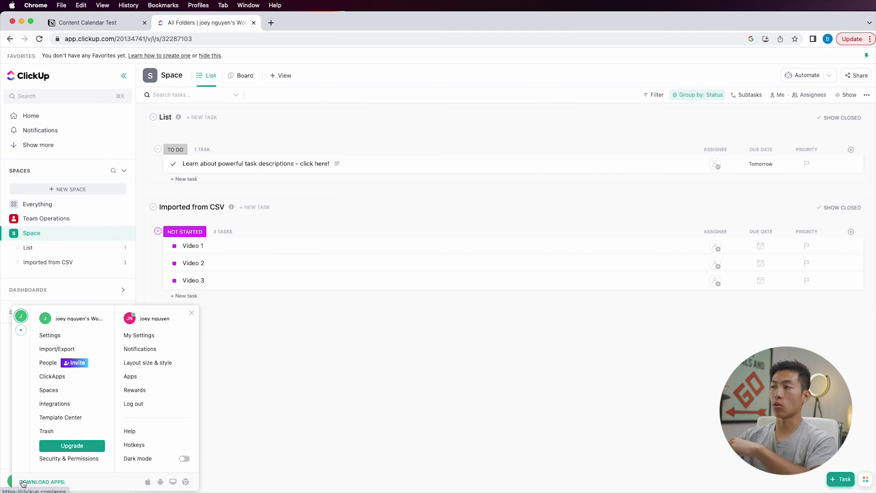
{"action": "left_click", "coordinate": [58, 349]}
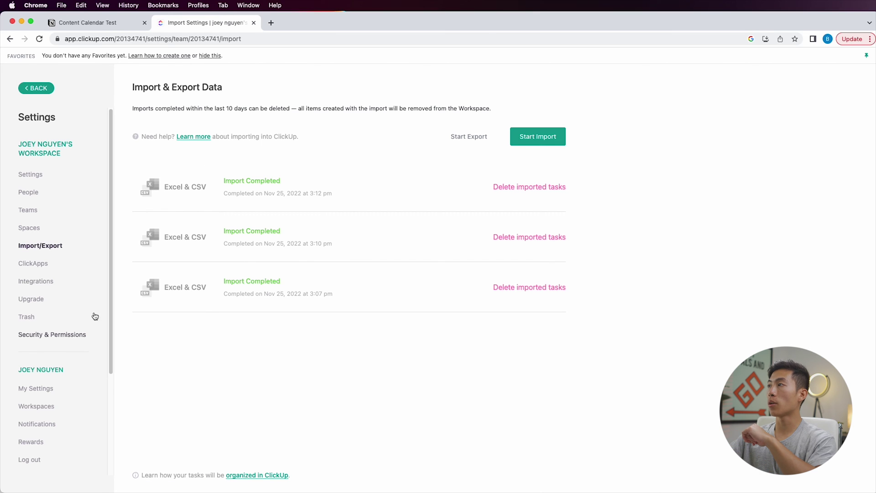
{"action": "left_click", "coordinate": [469, 137]}
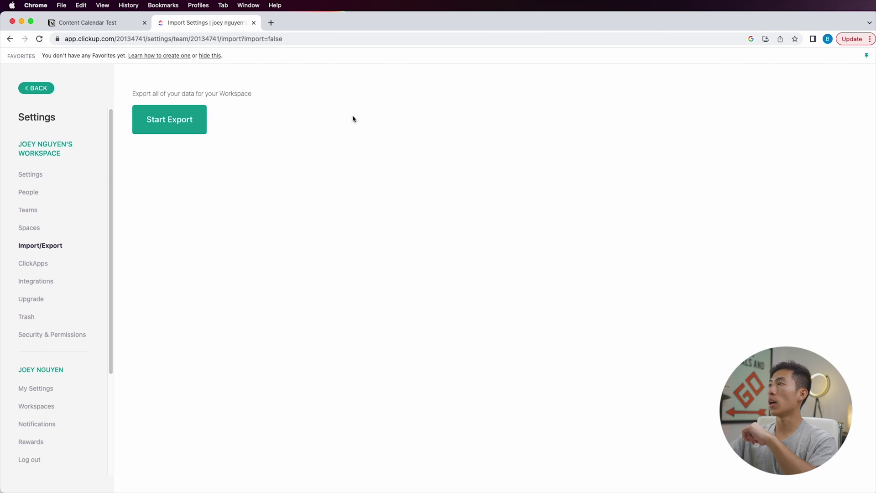
{"action": "left_click_drag", "start_coordinate": [133, 95], "coordinate": [261, 98]}
{"action": "left_click", "coordinate": [261, 98]}
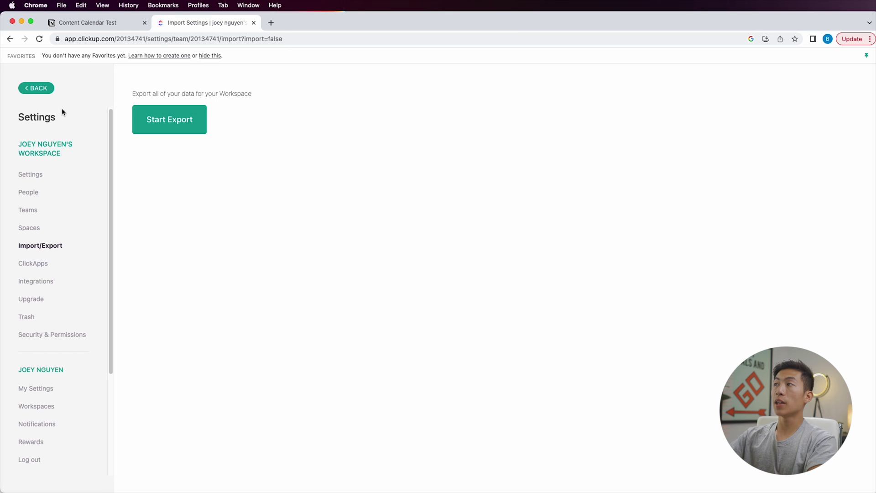
{"action": "left_click", "coordinate": [39, 91]}
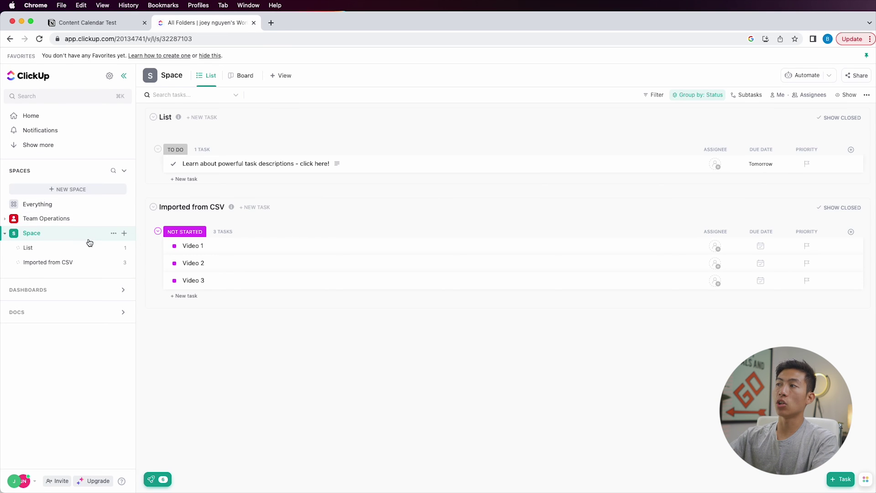
- Export the Imported from CSV list view and download it as a CSV file
{"action": "left_click", "coordinate": [71, 265]}
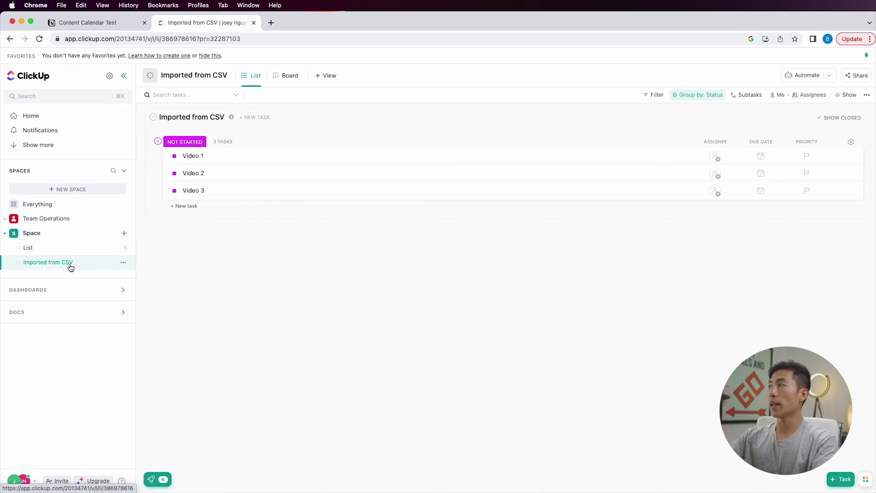
{"action": "left_click", "coordinate": [867, 96]}
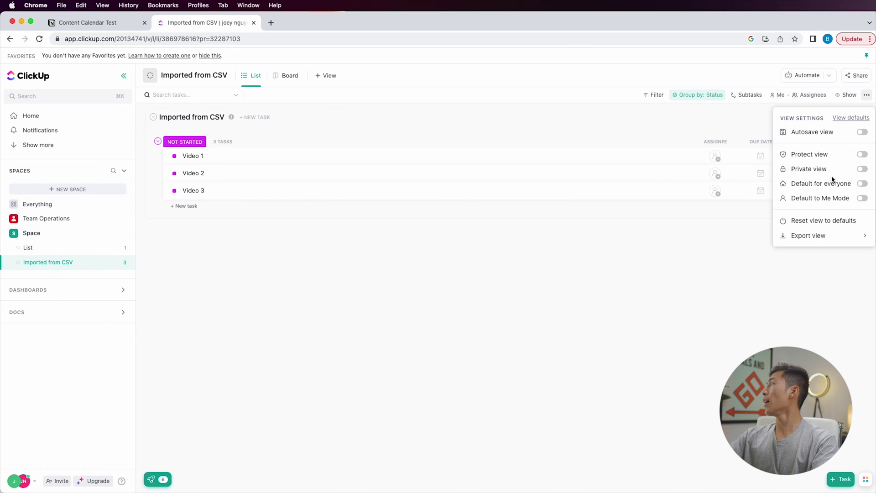
{"action": "left_click", "coordinate": [808, 237]}
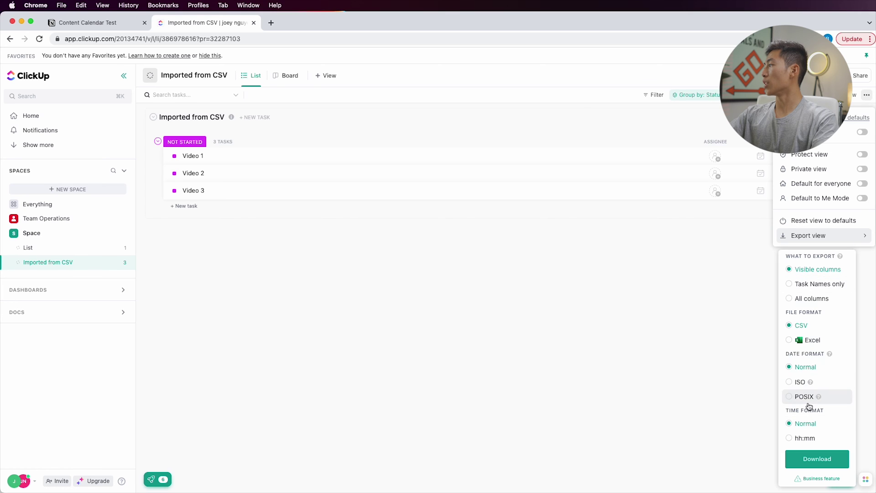
{"action": "left_click", "coordinate": [817, 459]}
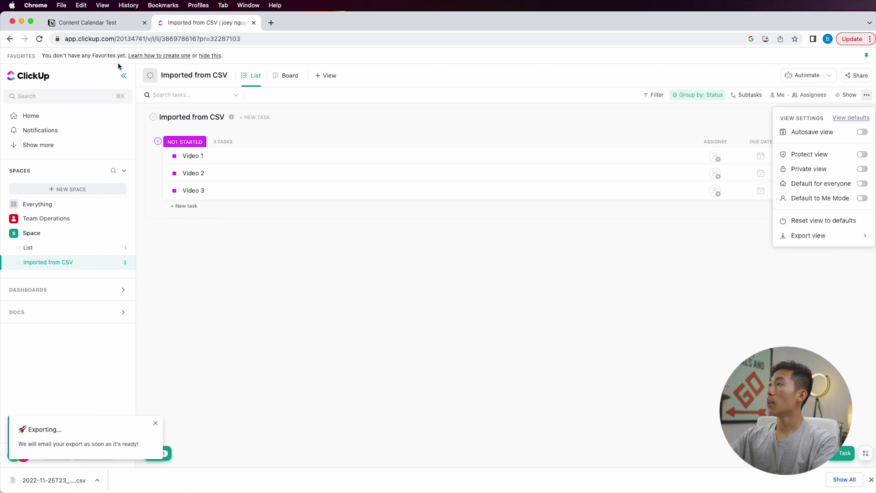
{"action": "left_click", "coordinate": [125, 29]}
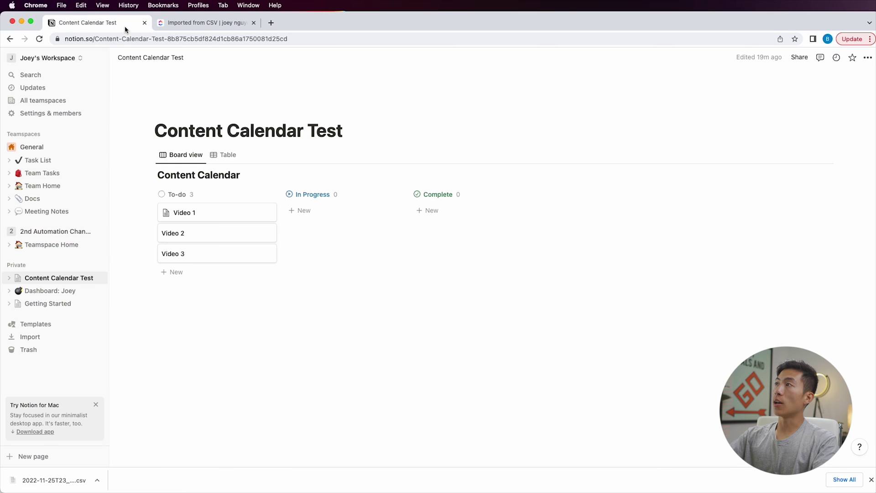
- Import the downloaded ClickUp CSV into Notion as a new database listing Video 1–3
{"action": "left_click", "coordinate": [49, 342]}
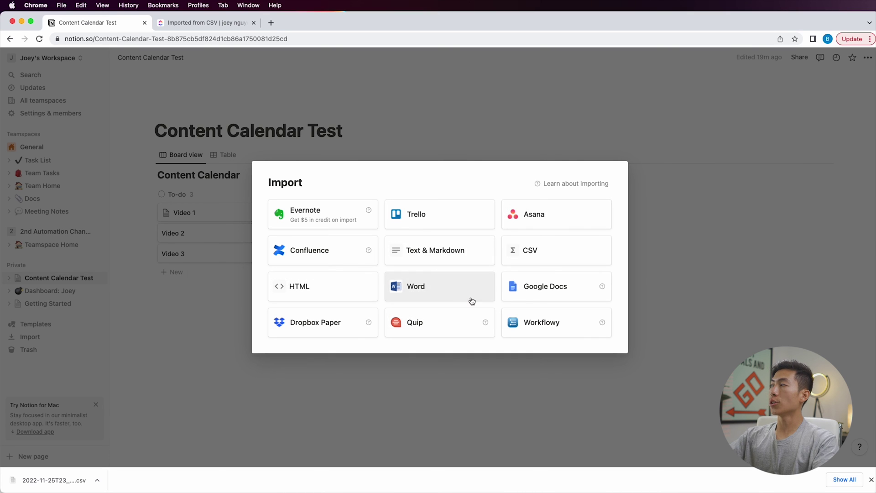
{"action": "left_click", "coordinate": [551, 259]}
{"action": "double_click", "coordinate": [414, 200]}
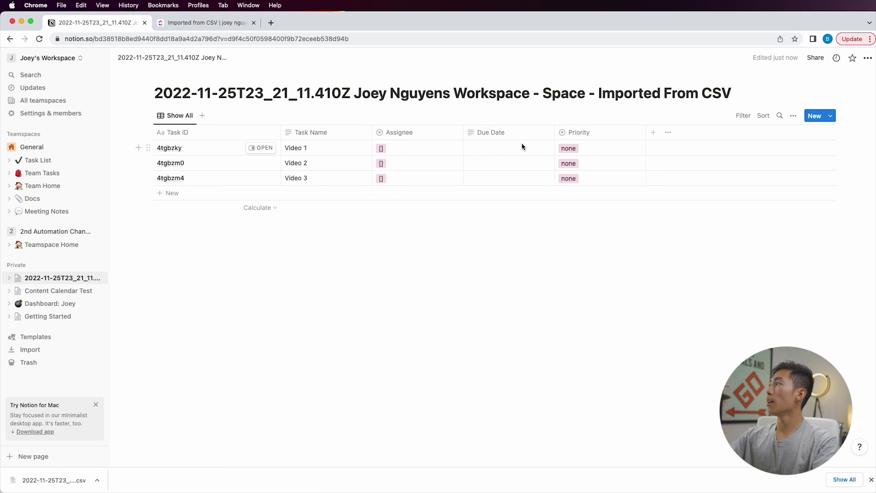
{"action": "left_click", "coordinate": [426, 137]}
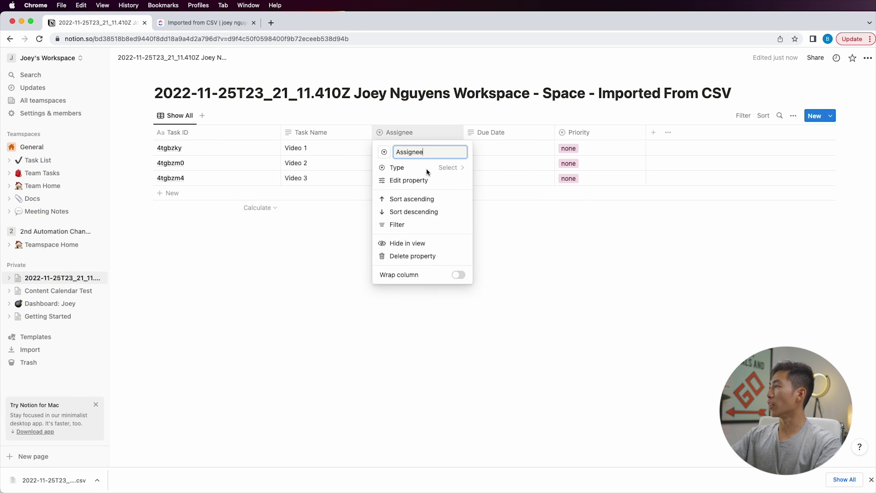
- Delete the Assignee and Priority columns from the imported Notion table, then check the ClickUp 'Imported from CSV' list
{"action": "left_click", "coordinate": [419, 257]}
{"action": "left_click", "coordinate": [432, 272]}
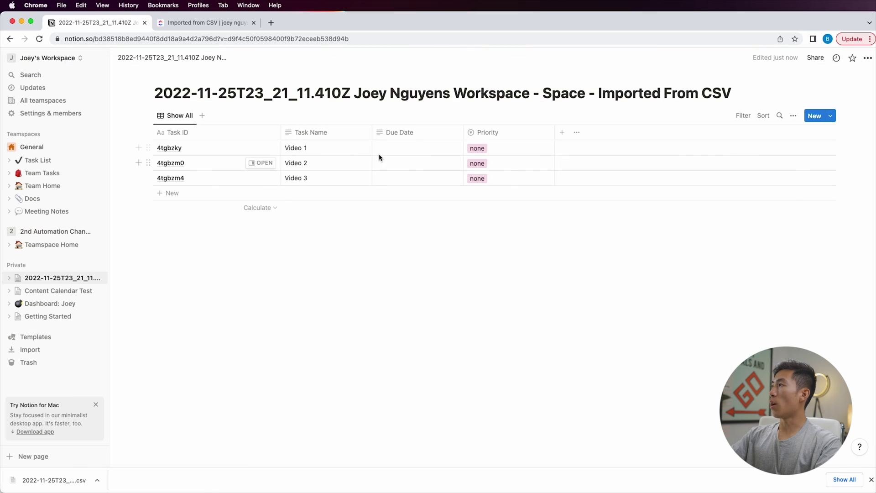
{"action": "left_click", "coordinate": [518, 134]}
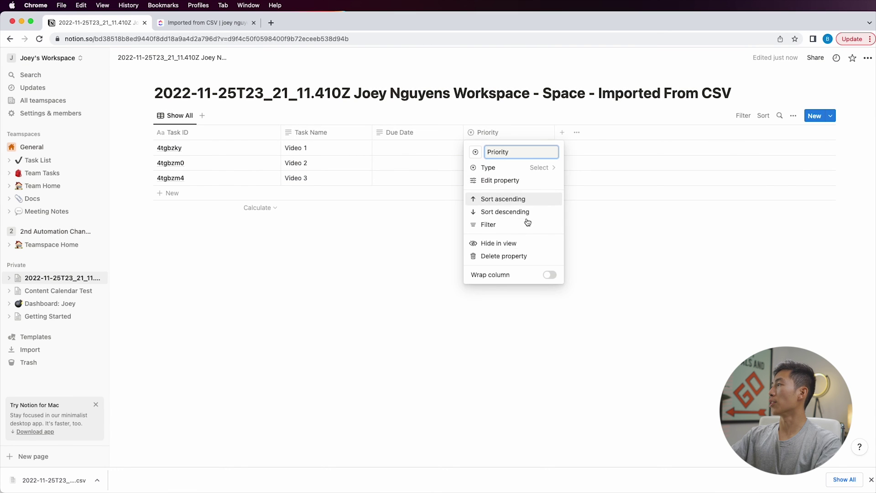
{"action": "left_click", "coordinate": [510, 256]}
{"action": "left_click", "coordinate": [436, 271]}
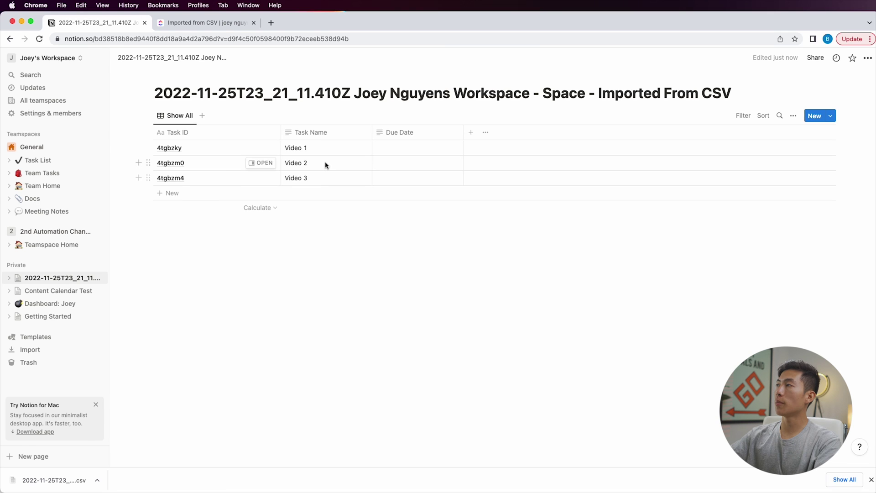
{"action": "left_click", "coordinate": [207, 22]}
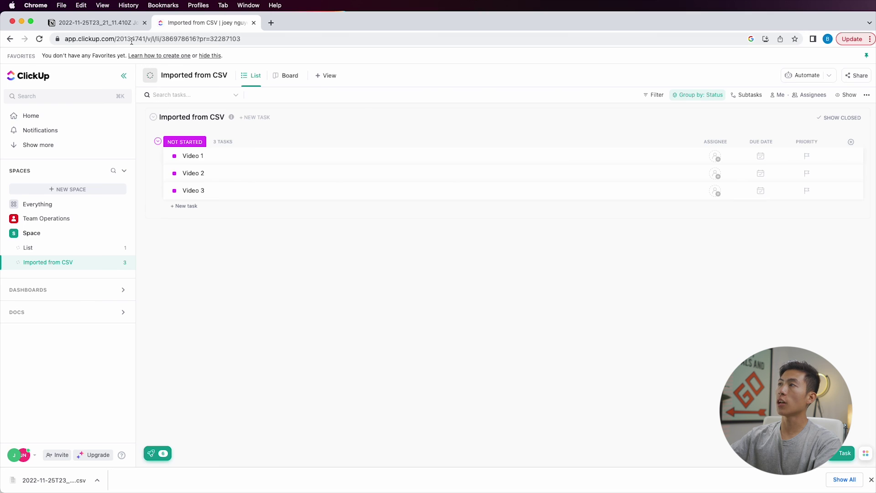
{"action": "left_click", "coordinate": [126, 22]}
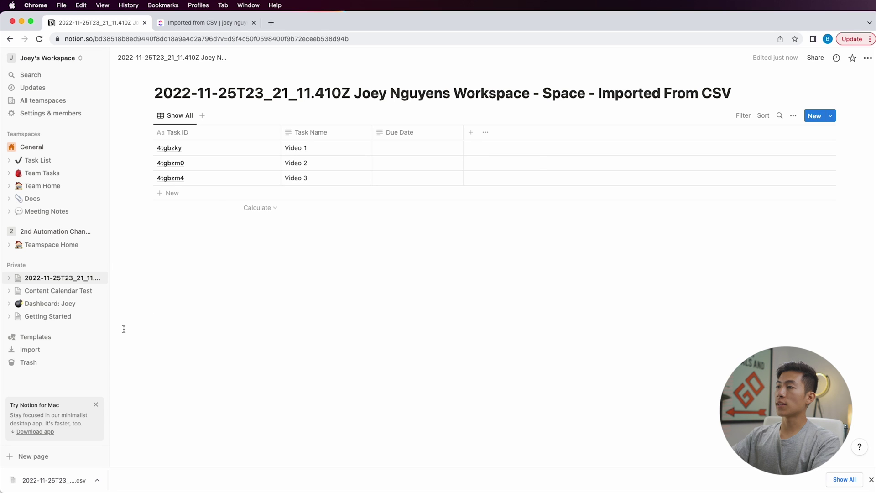
- Open Notion's Import dialog from the sidebar to see sources like CSV, Trello and Asana
{"action": "left_click", "coordinate": [48, 352]}
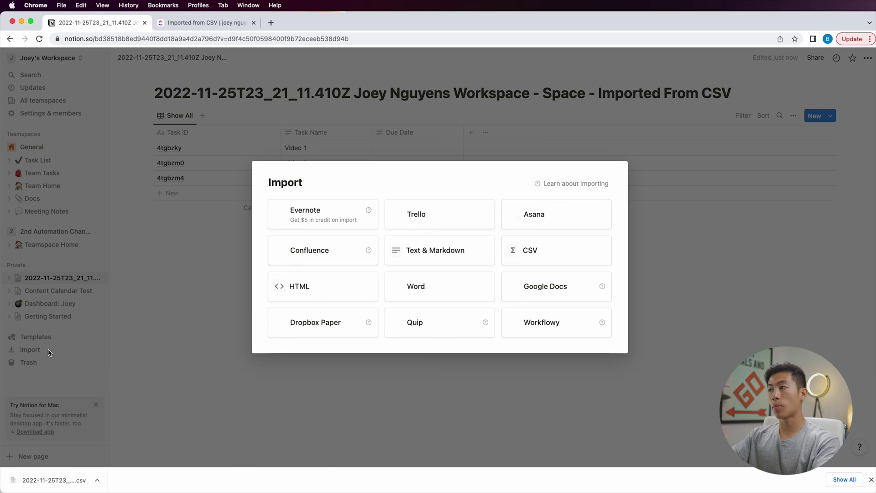